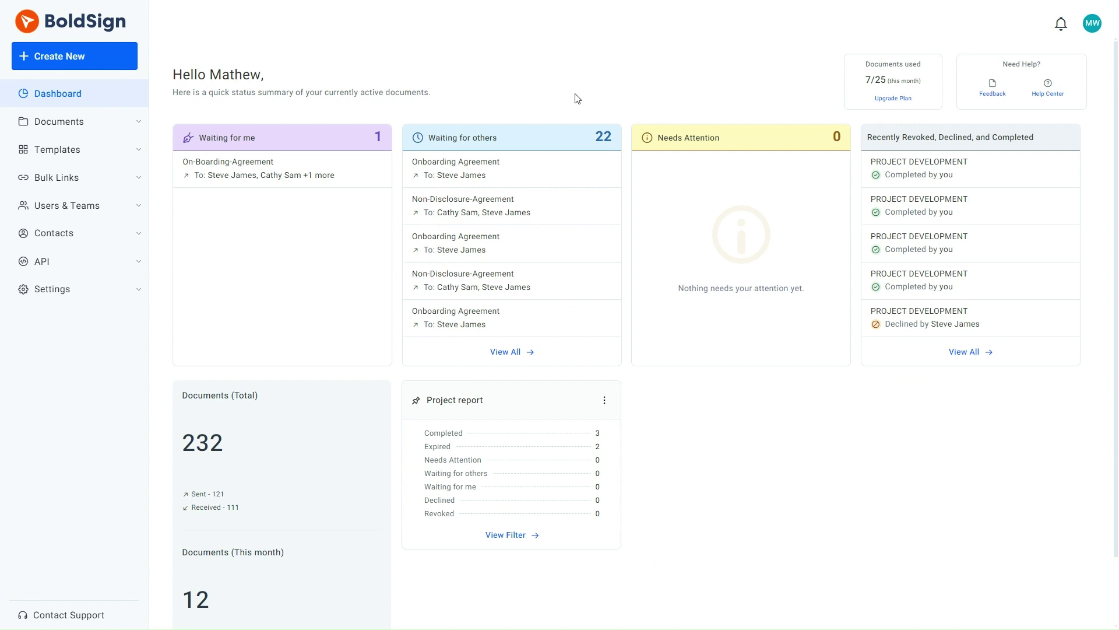
# - Start a new signing document and upload Basic Info & Consent Form.pdf
pyautogui.click(74, 56)
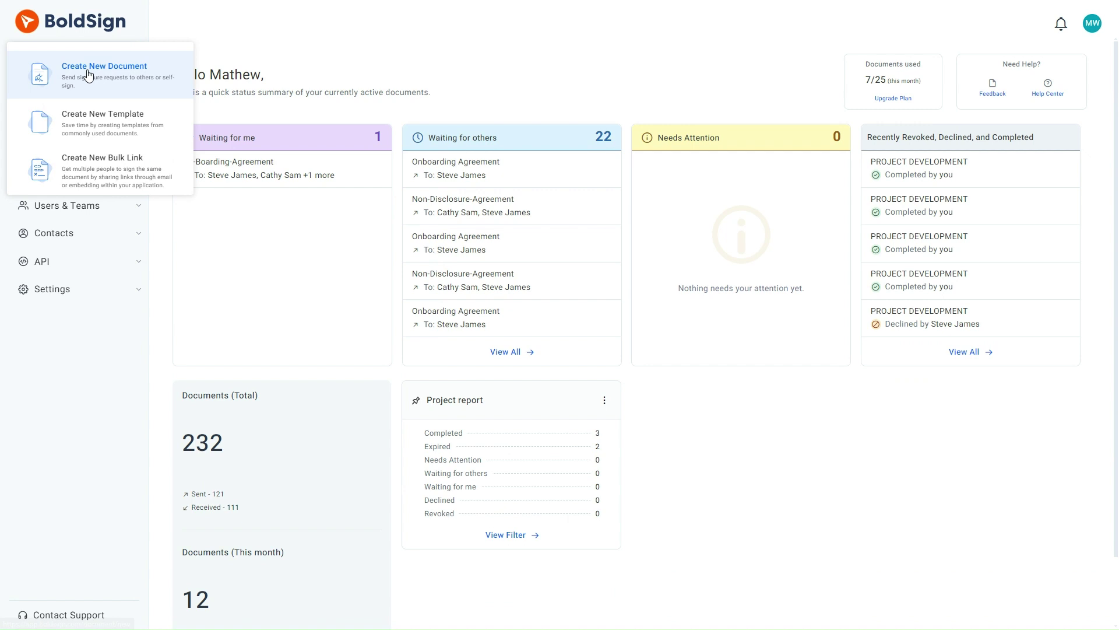
pyautogui.click(88, 76)
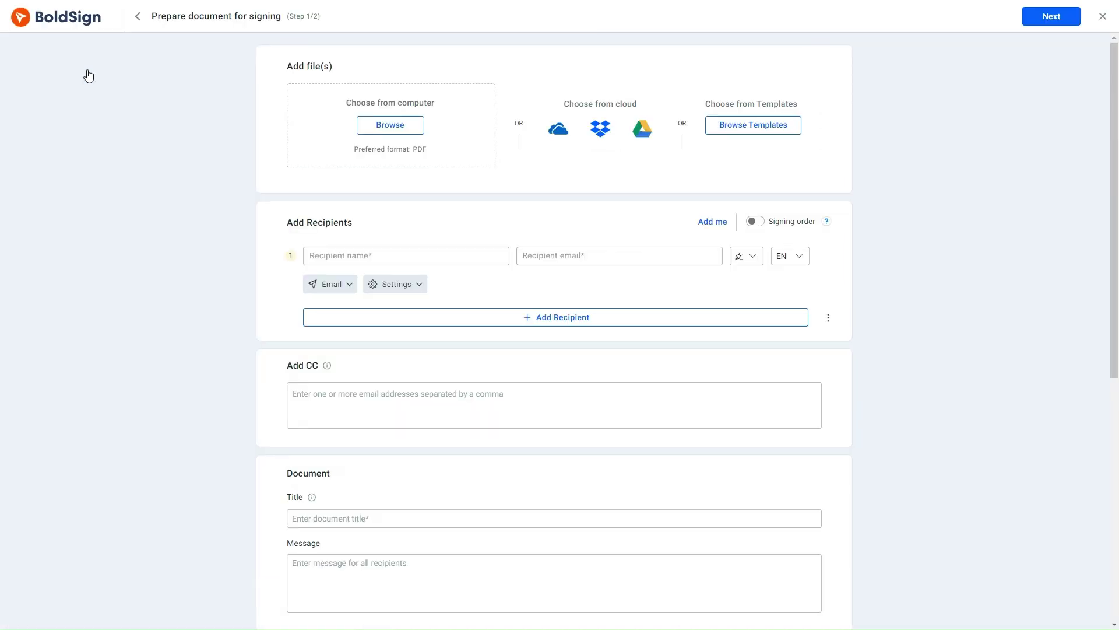
pyautogui.click(386, 126)
pyautogui.click(128, 103)
pyautogui.click(266, 214)
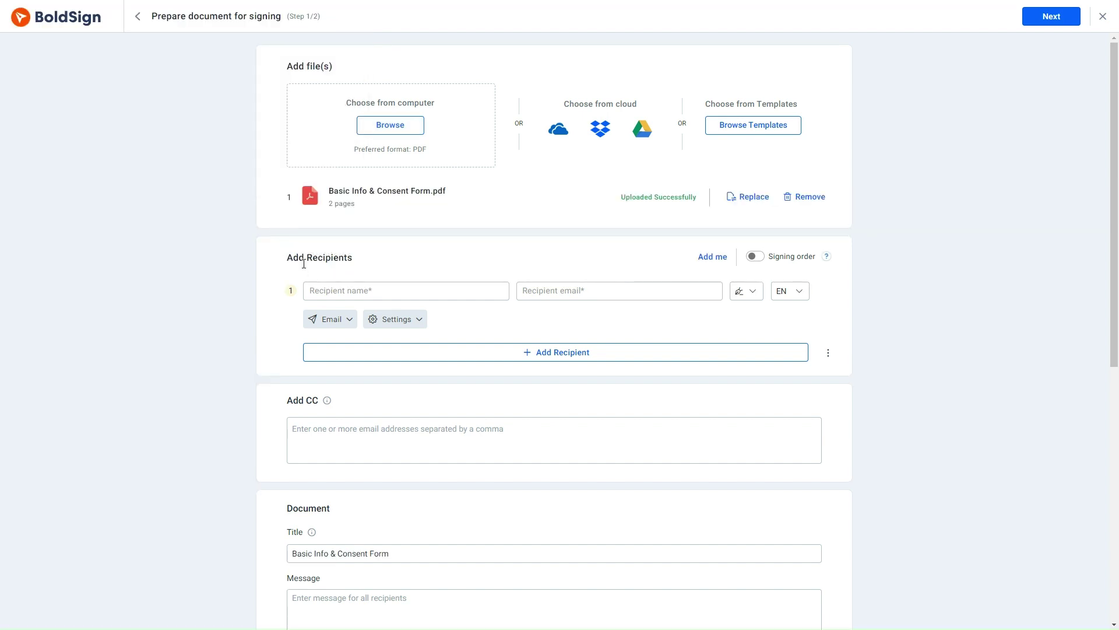
# - Add the suggested contact as the recipient by entering their name
pyautogui.click(329, 293)
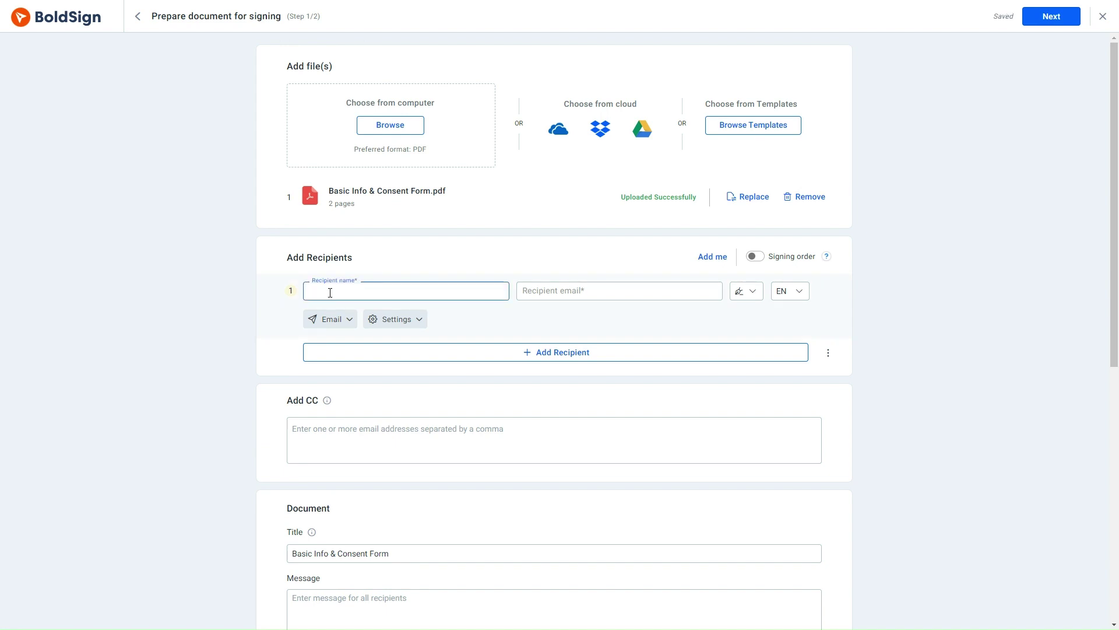
pyautogui.write('steve')
pyautogui.click(341, 323)
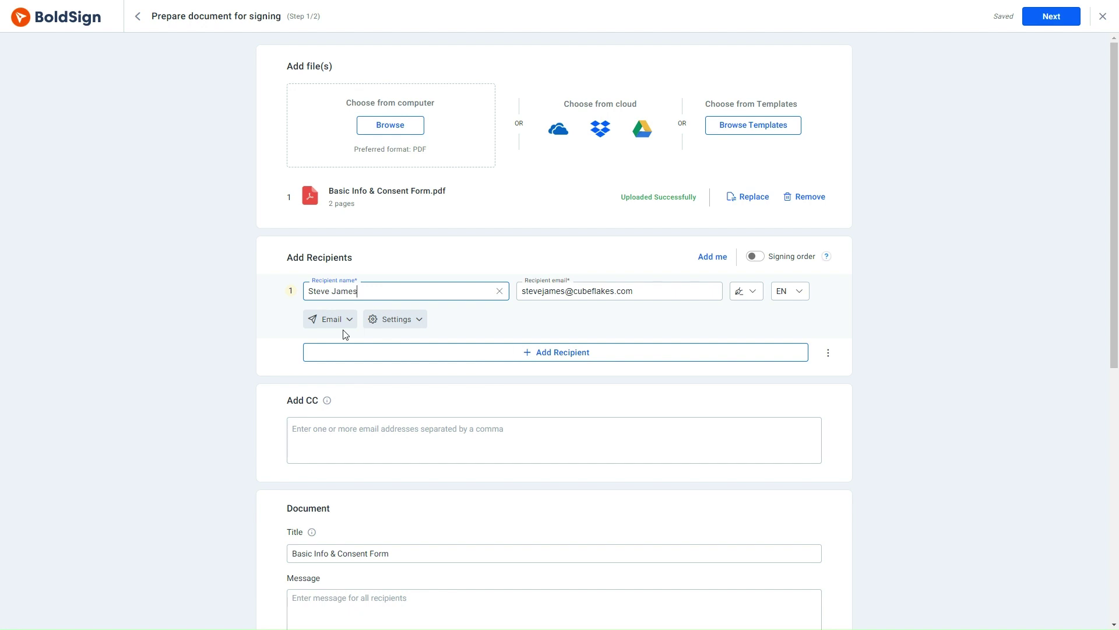
# - Allow field configuration for the recipient and add a private message about additional clauses
pyautogui.click(419, 323)
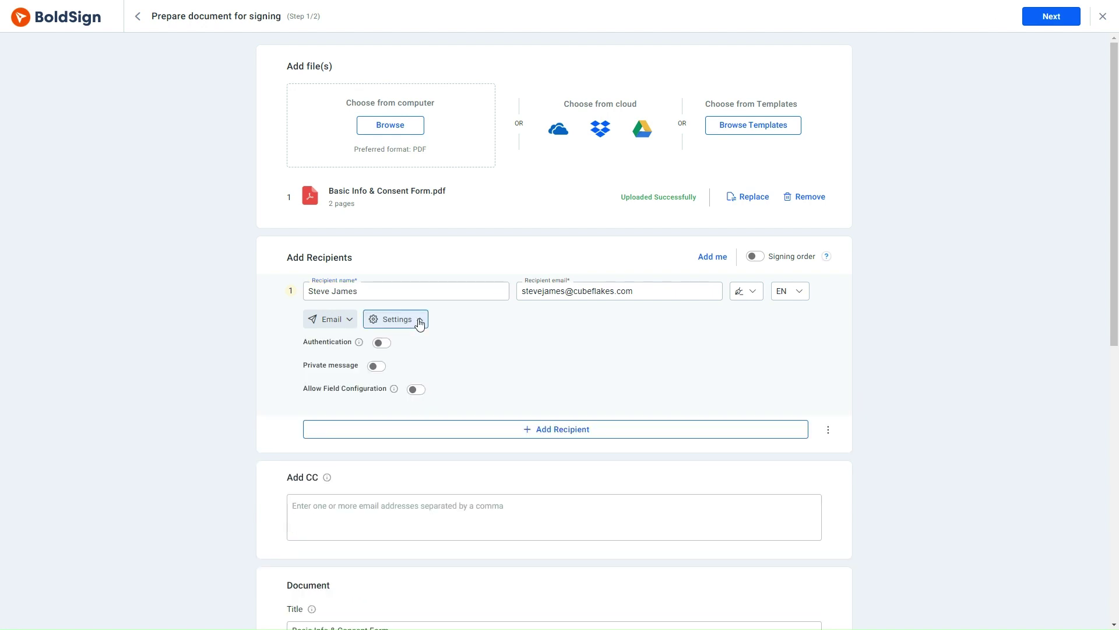
pyautogui.click(422, 394)
pyautogui.click(377, 366)
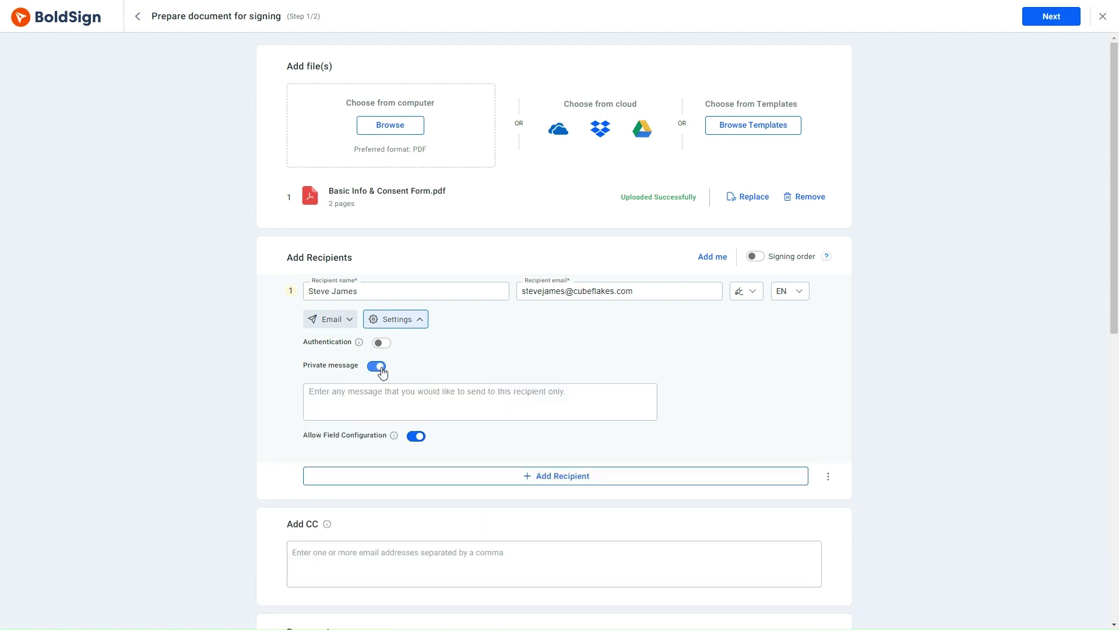
pyautogui.click(323, 392)
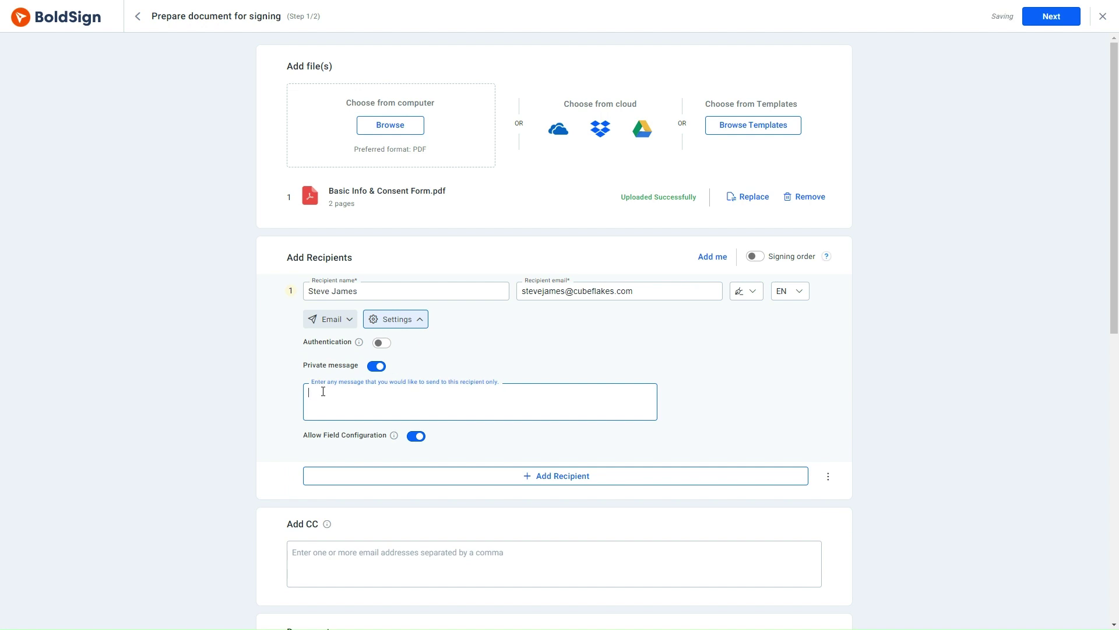
pyautogui.write('Please note that if you have')
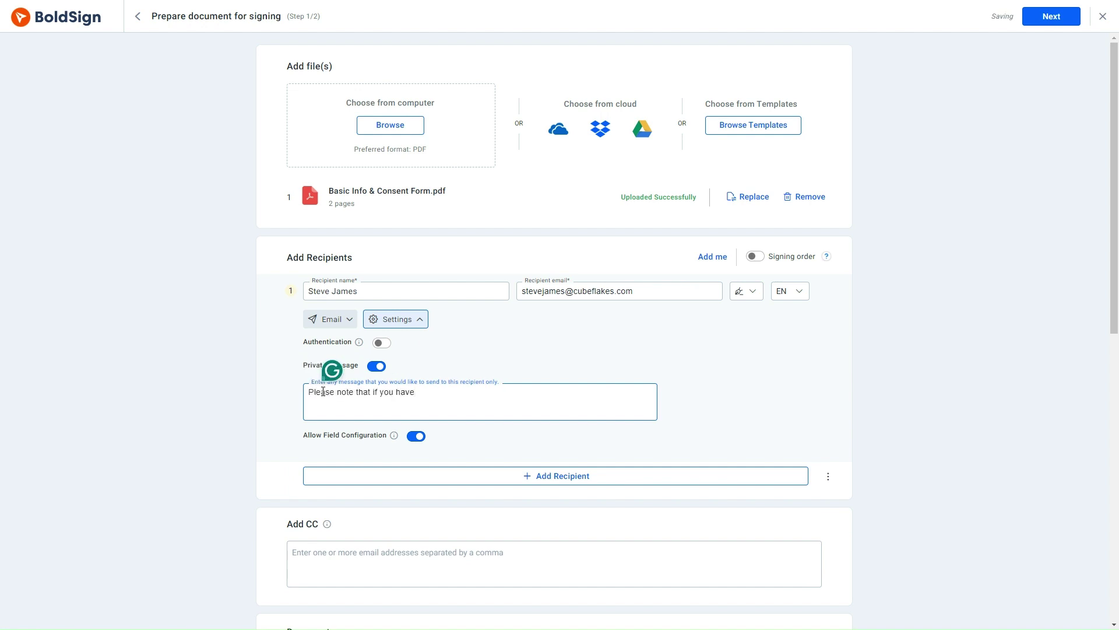
pyautogui.write(' any additional clauses, you can specify them by adding form fields to the document.')
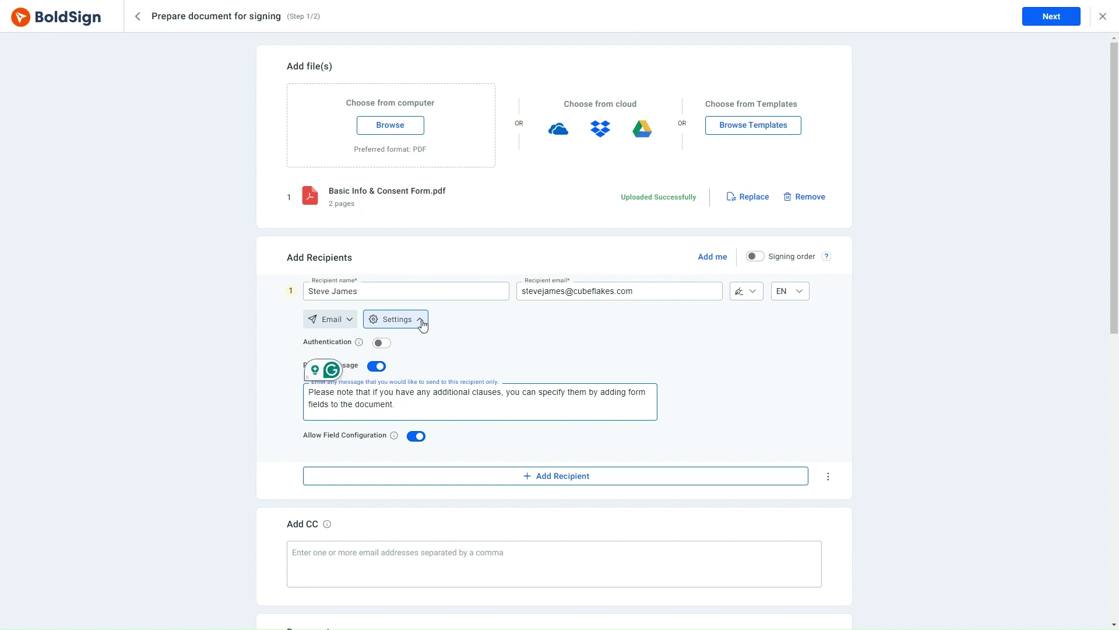
# - Place name, email, address and pin code fields beside their labels on the form
pyautogui.click(421, 321)
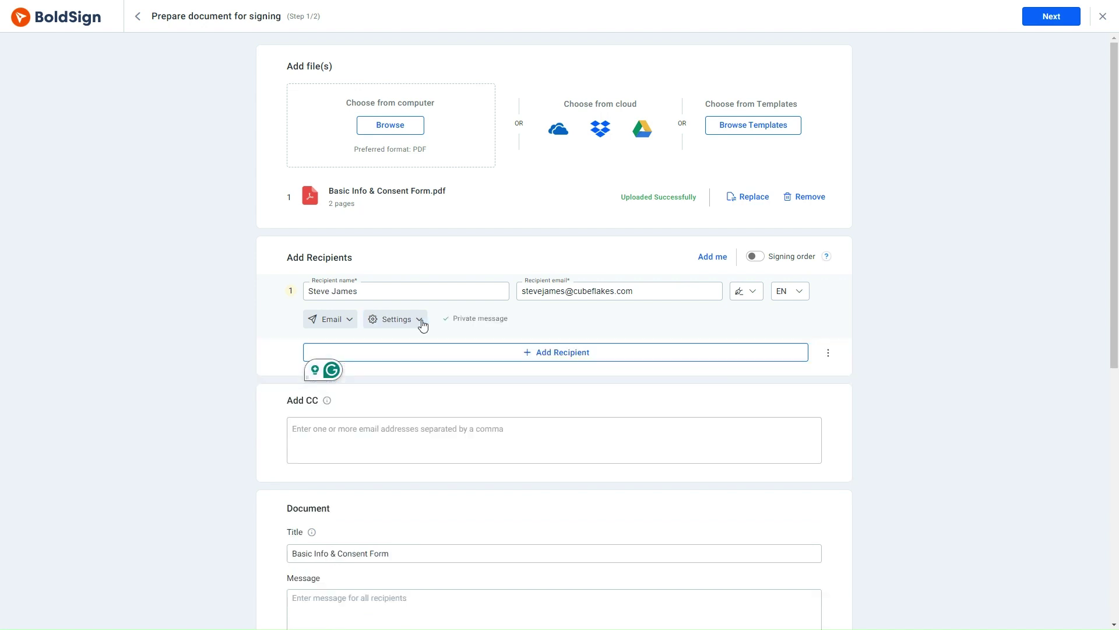
pyautogui.scroll(-8, 422, 325)
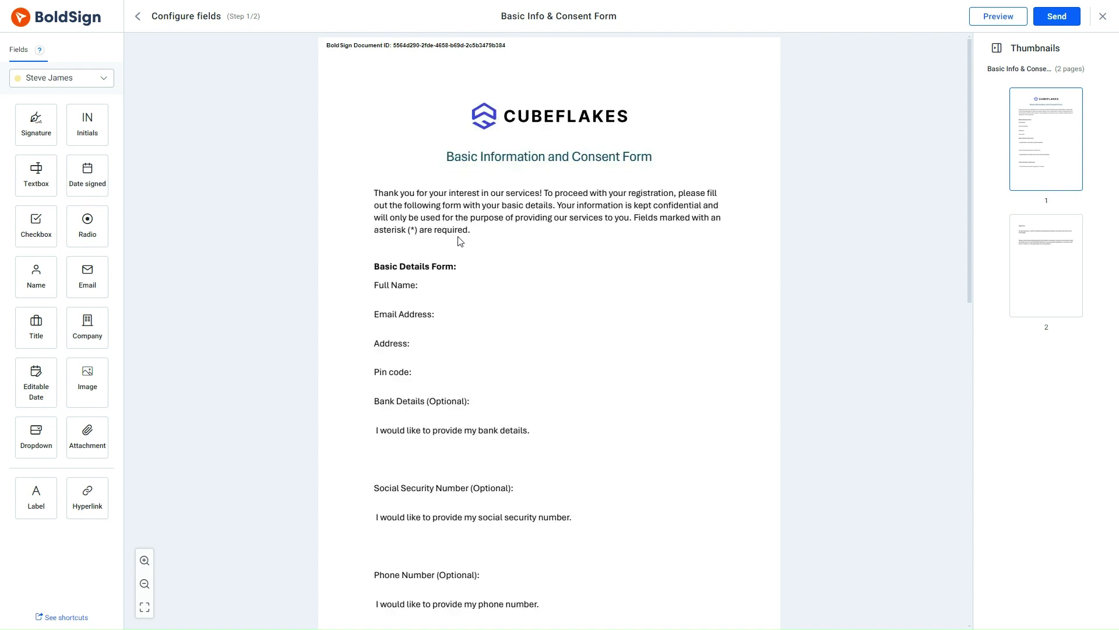
pyautogui.moveTo(36, 274); pyautogui.dragTo(447, 286)
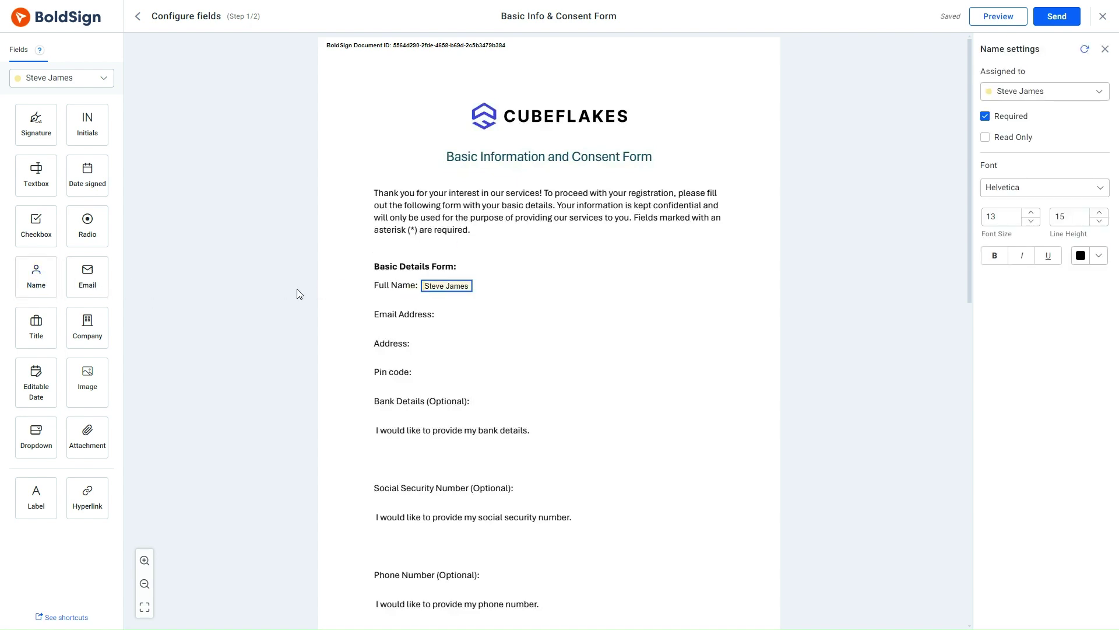
pyautogui.moveTo(80, 272); pyautogui.dragTo(445, 315)
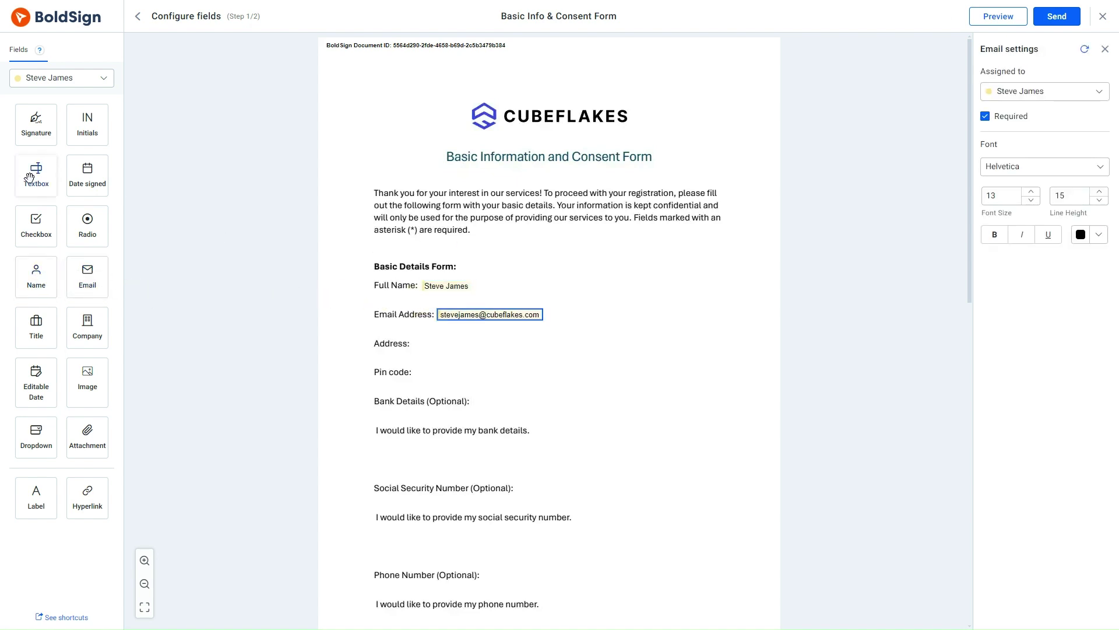
pyautogui.moveTo(32, 175); pyautogui.dragTo(439, 343)
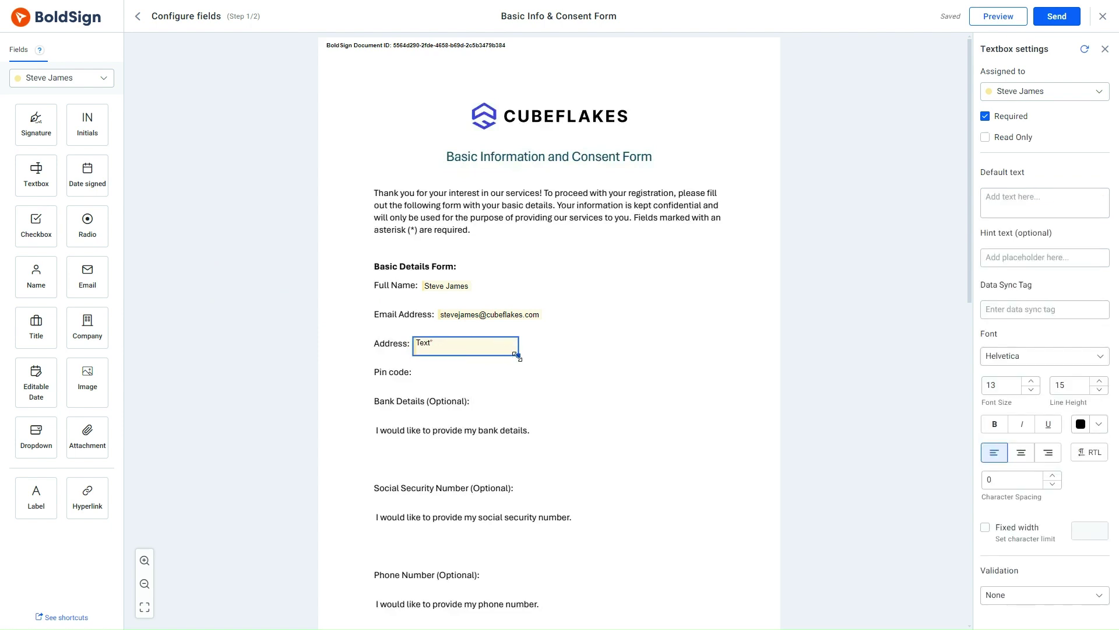
pyautogui.moveTo(37, 175); pyautogui.dragTo(434, 371)
# - Place a signature field beside the Signature: label on page 2
pyautogui.scroll(-9, 434, 371)
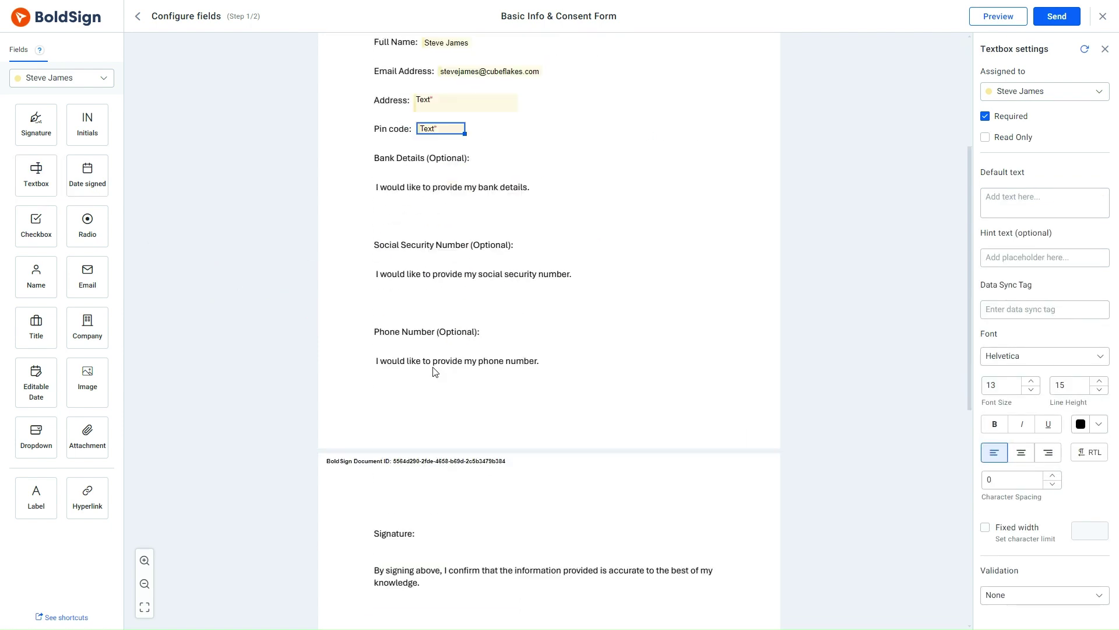
pyautogui.moveTo(36, 125)
pyautogui.mouseDown()
pyautogui.moveTo(344, 234)
pyautogui.moveTo(455, 252)
pyautogui.mouseUp()
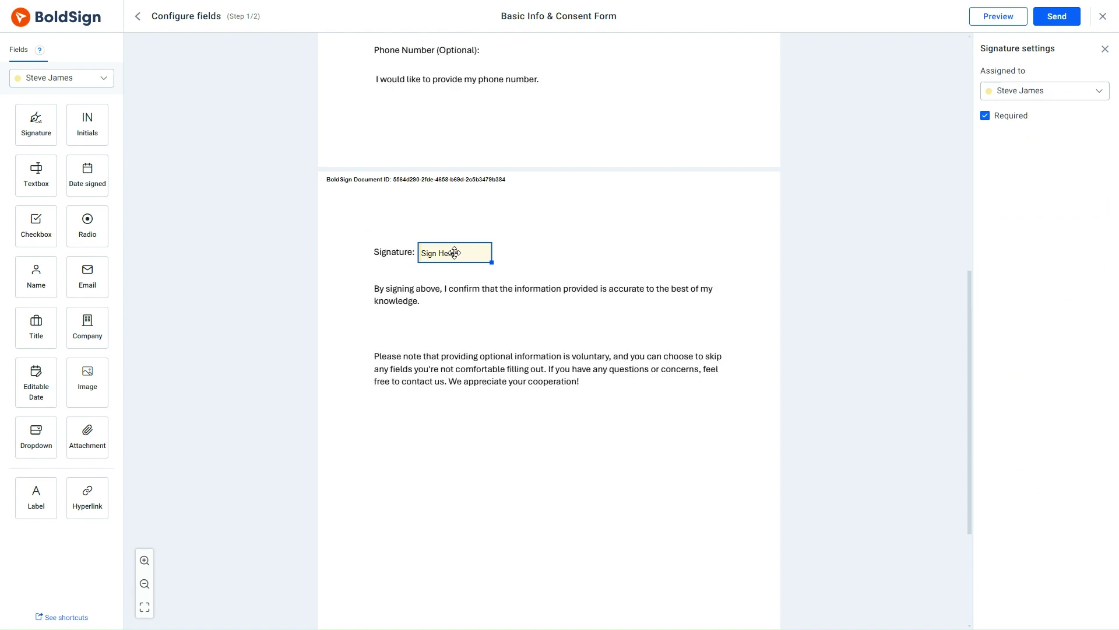
pyautogui.scroll(8, 455, 253)
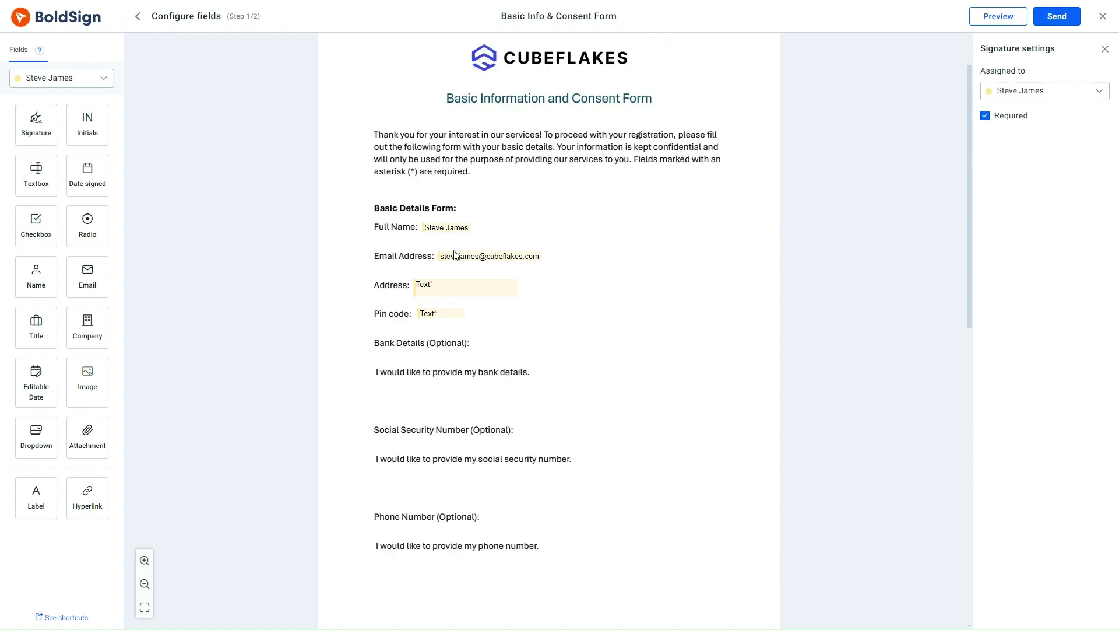
# - Send the Basic Info & Consent Form to the signer and confirm
pyautogui.click(1048, 23)
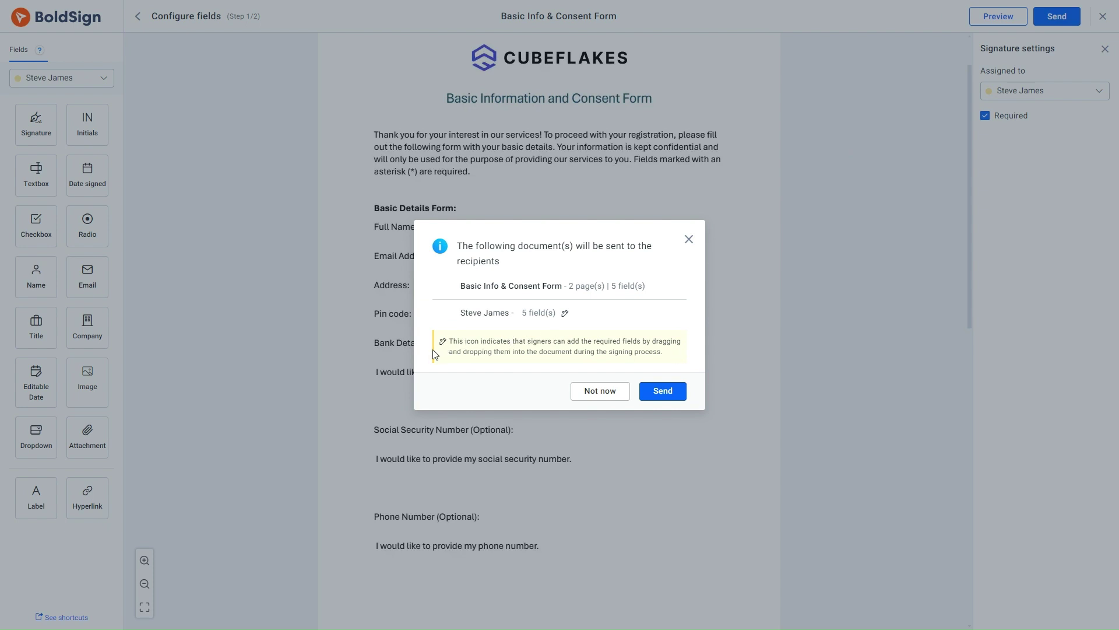
pyautogui.click(659, 391)
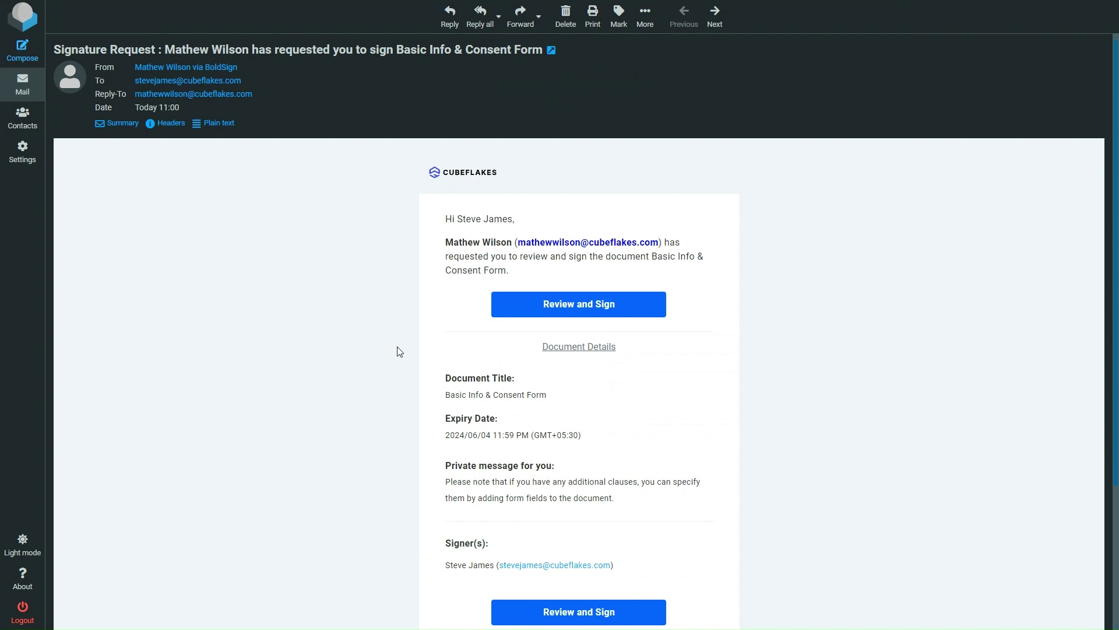
# - Open the document from the email, agree to the sender's terms and dismiss the message
pyautogui.click(573, 307)
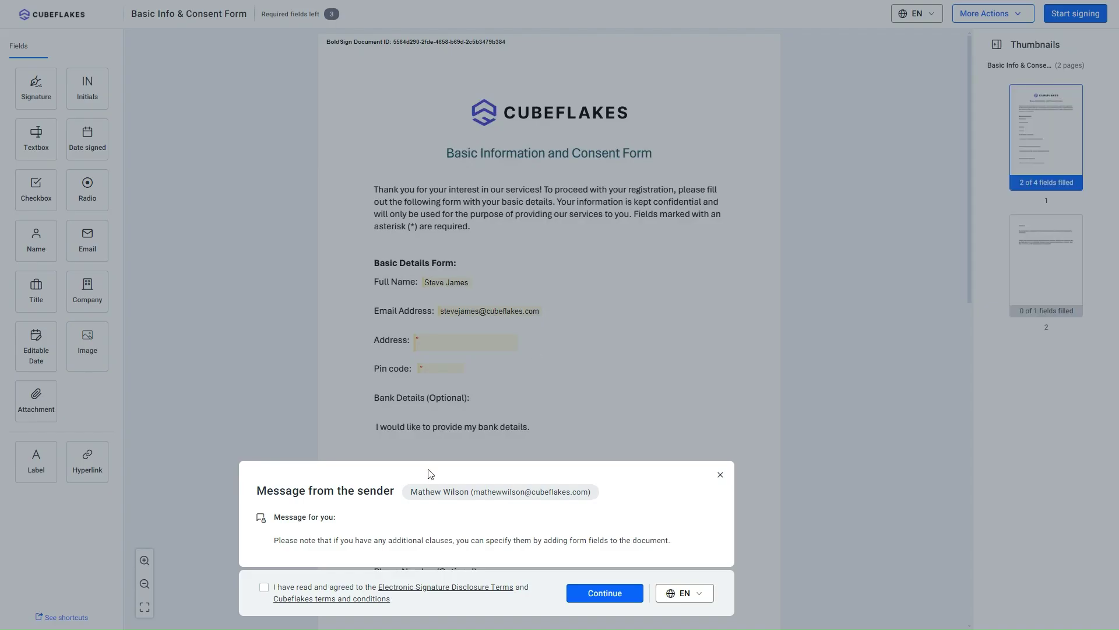
pyautogui.click(264, 588)
pyautogui.click(600, 593)
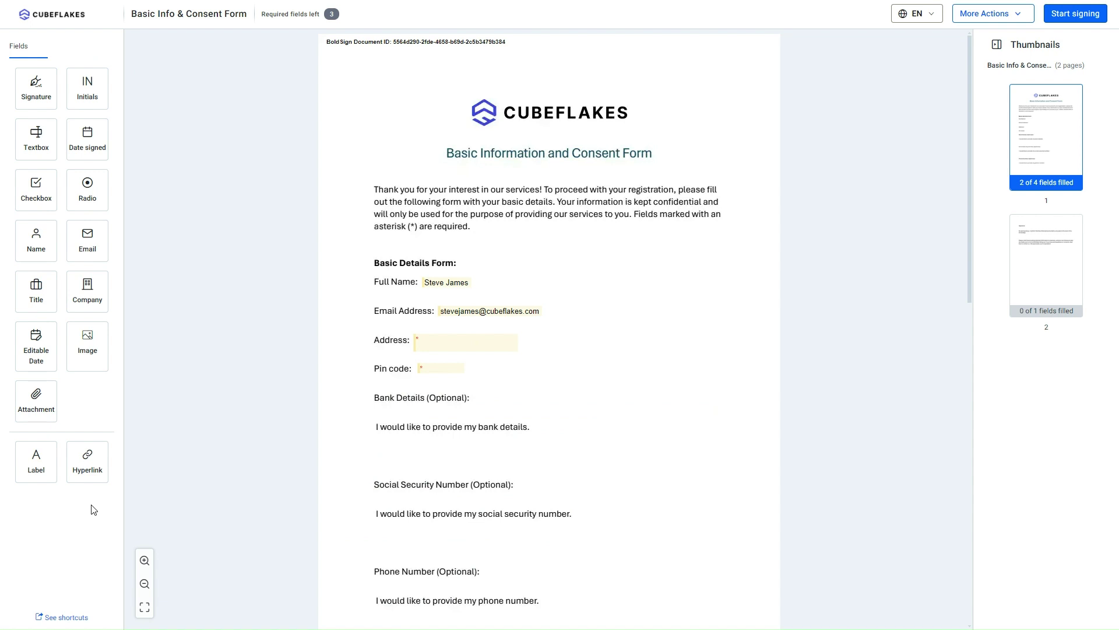
# - Fill in the signer's street address and pin code fields
pyautogui.click(441, 341)
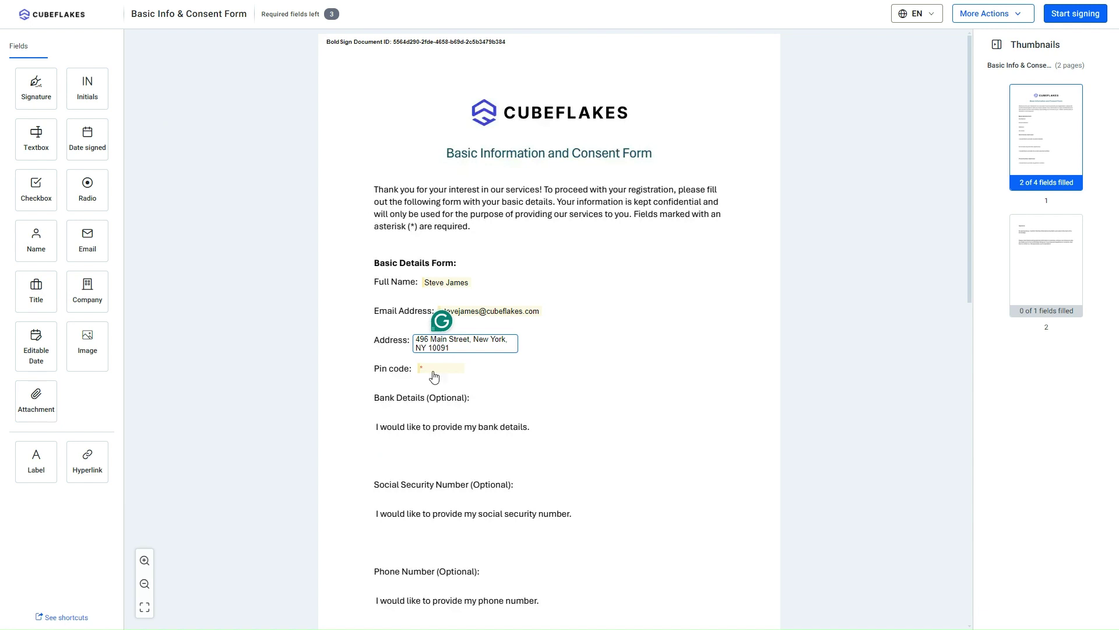
pyautogui.click(434, 371)
pyautogui.write('10091')
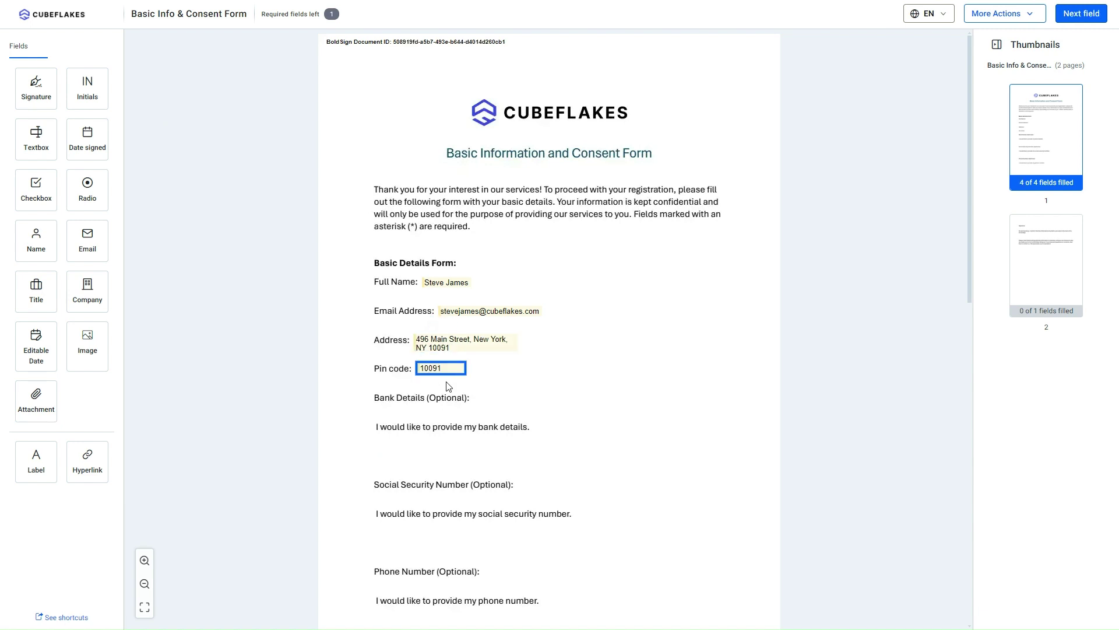
# - Add a text box under the social security line and enter the signer's SSN
pyautogui.scroll(-2, 448, 386)
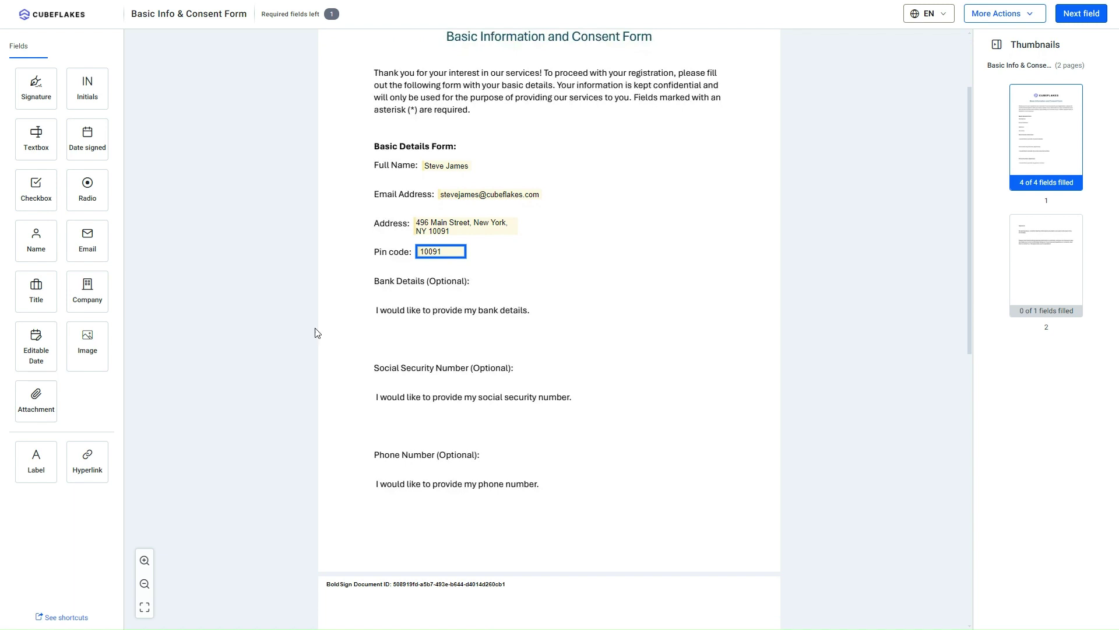
pyautogui.moveTo(36, 138); pyautogui.dragTo(376, 415)
pyautogui.moveTo(456, 424); pyautogui.dragTo(457, 416)
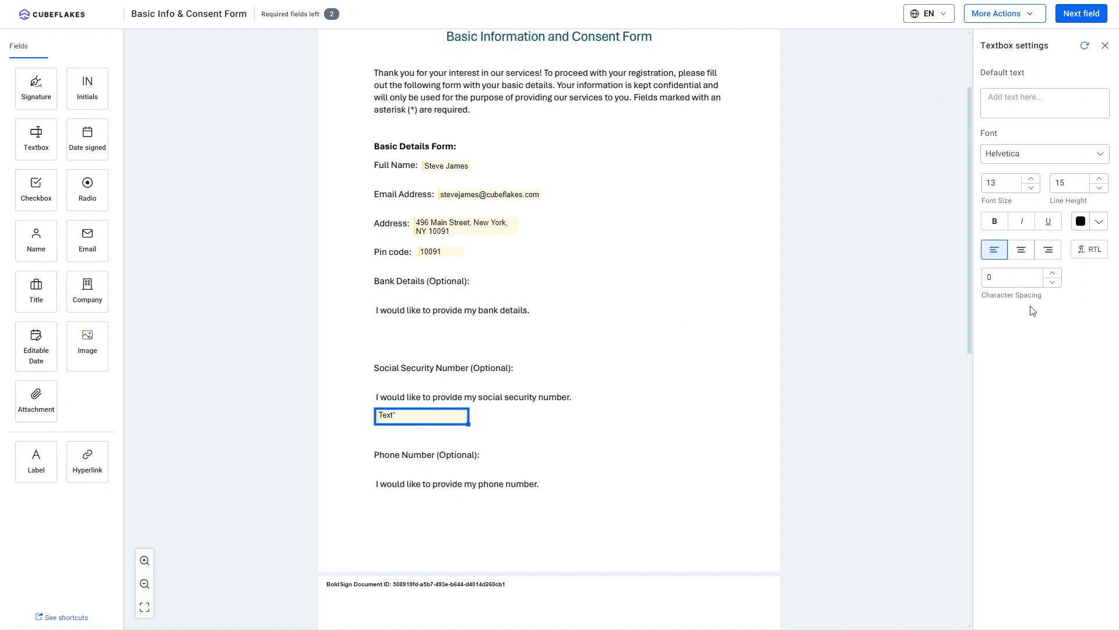
pyautogui.click(384, 415)
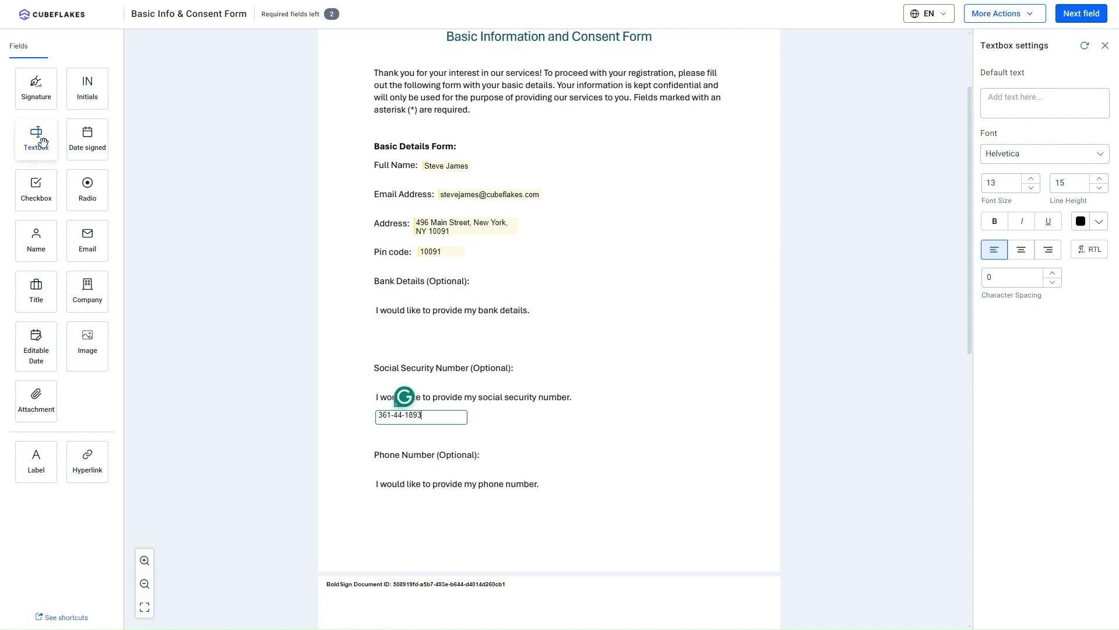
# - Add a text box under the phone line with the signer's phone number at 14 pt
pyautogui.moveTo(36, 138); pyautogui.dragTo(441, 505)
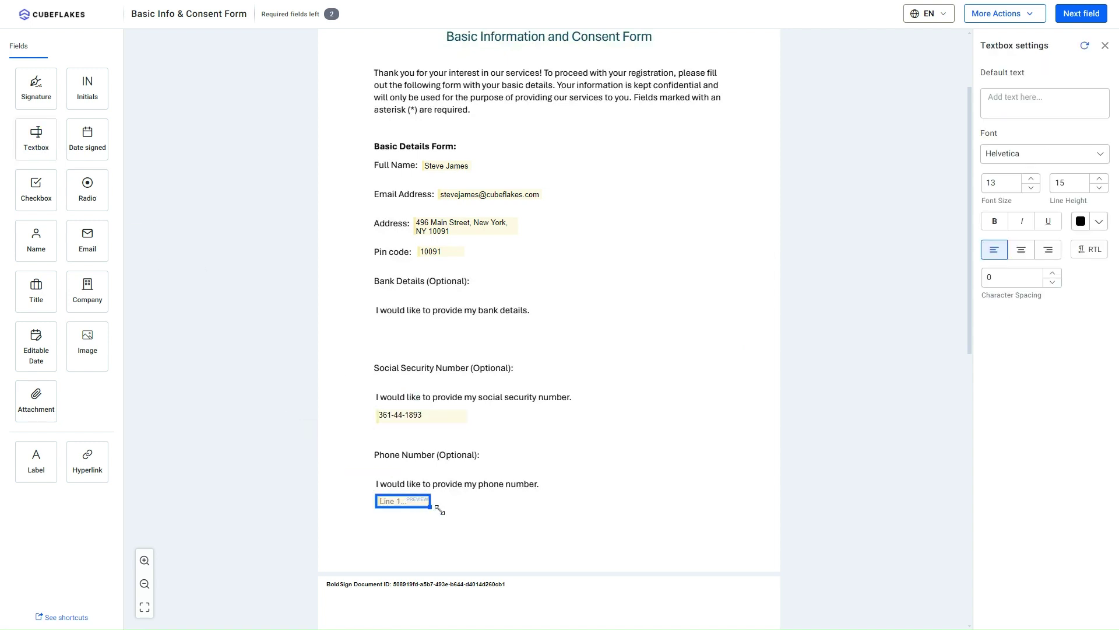
pyautogui.click(389, 503)
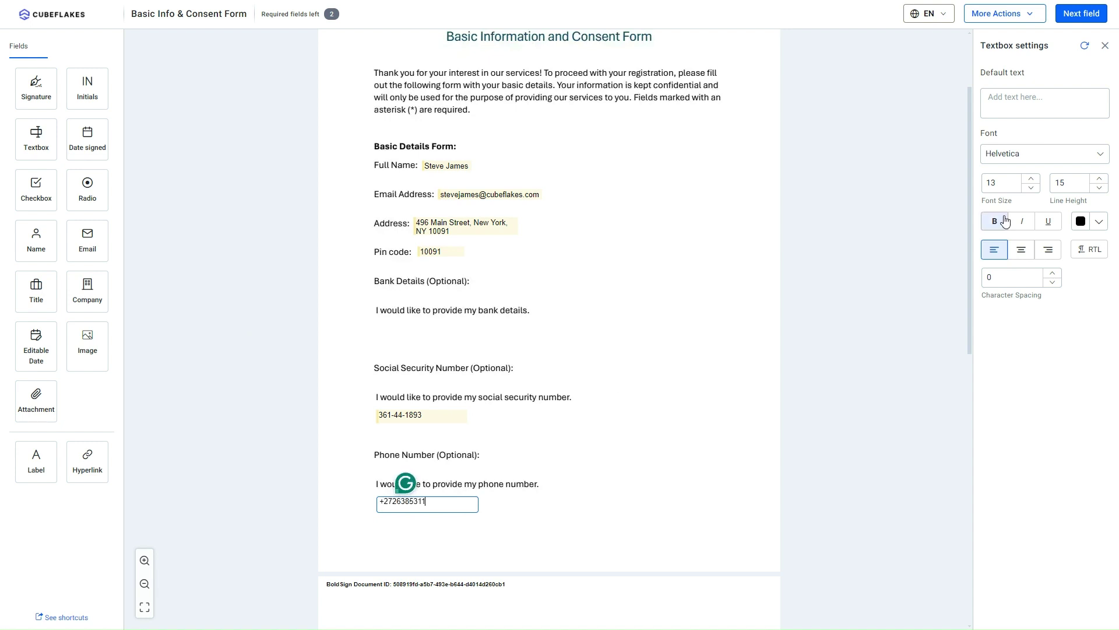
pyautogui.click(1031, 179)
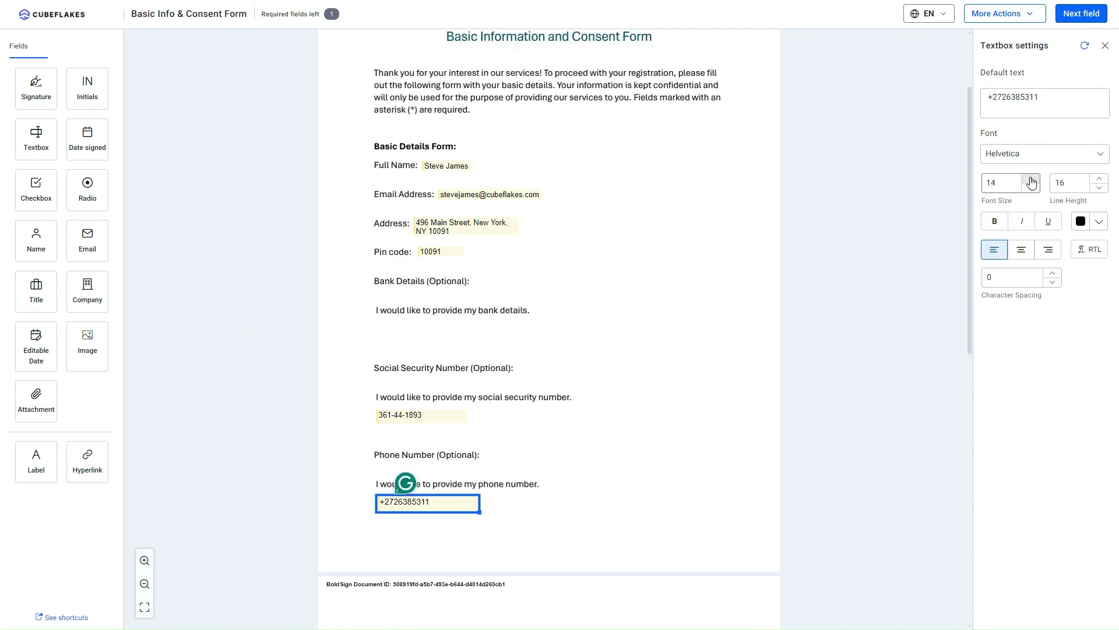
pyautogui.click(527, 518)
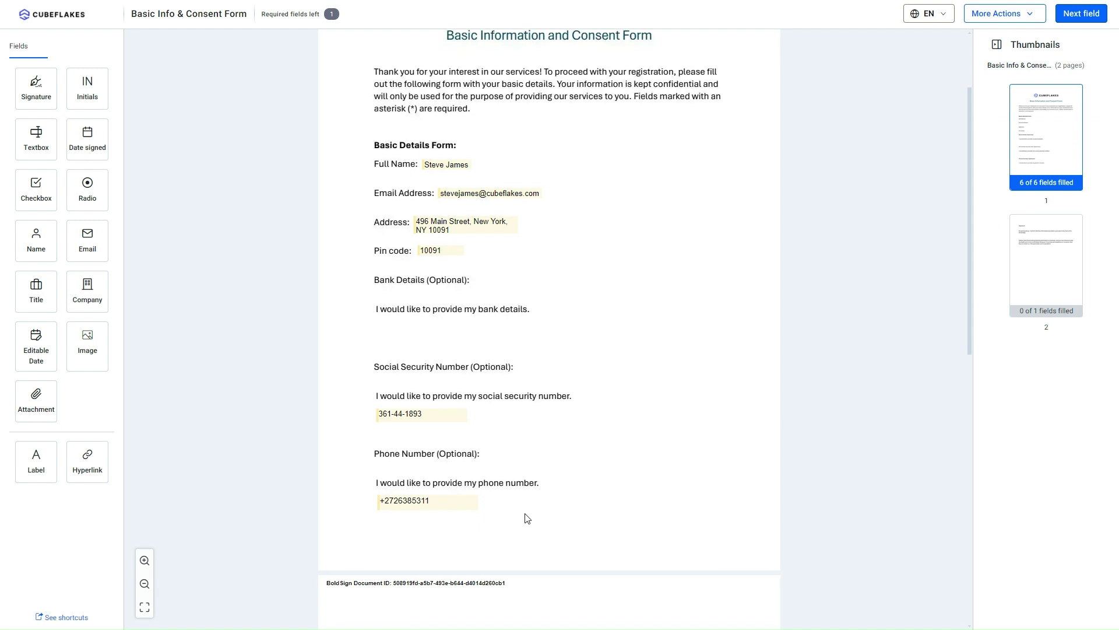
# - Apply the signature on page 2 and complete signing
pyautogui.scroll(-4, 527, 518)
pyautogui.click(446, 424)
pyautogui.scroll(6, 446, 424)
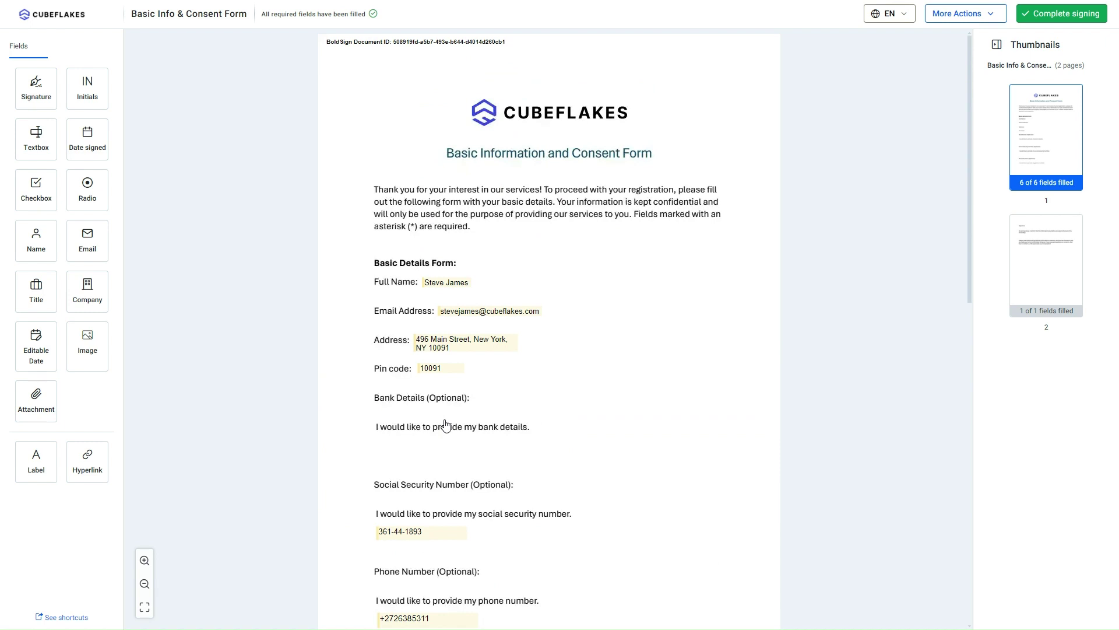
pyautogui.click(1059, 14)
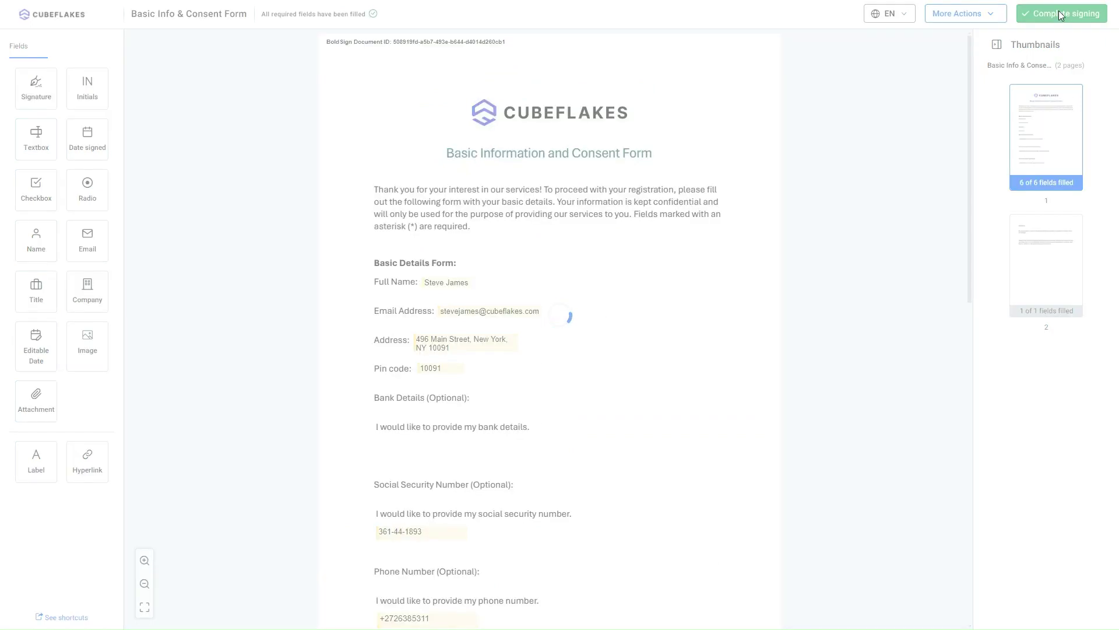